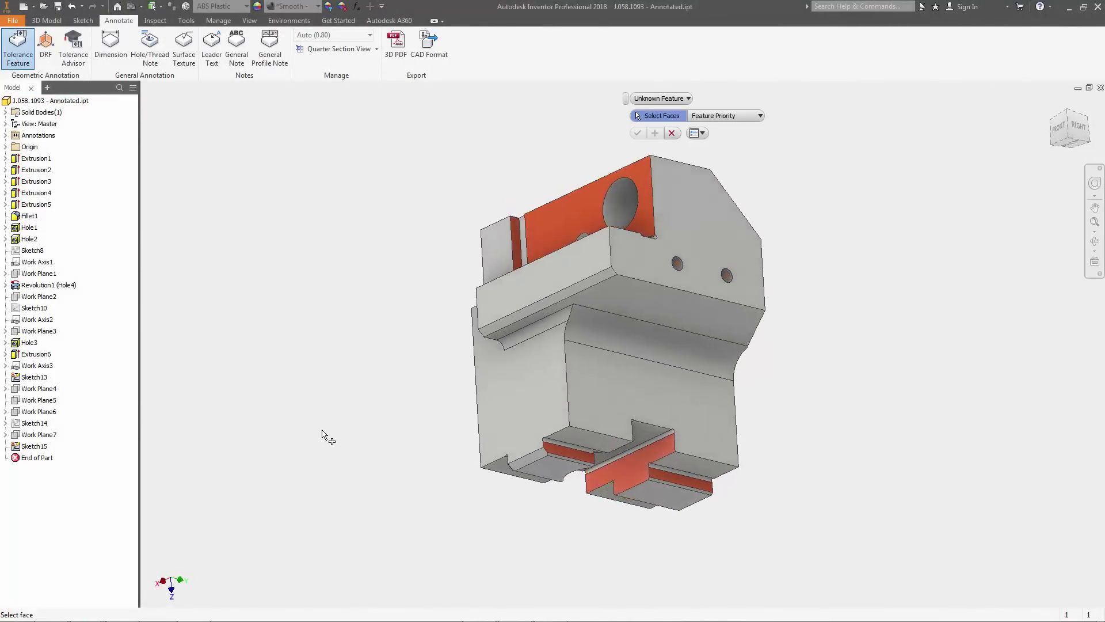
# - Group both coplanar bottom faces and attach a 2.00 flatness frame, designating them datum A
pyautogui.click(513, 471)
pyautogui.click(588, 423)
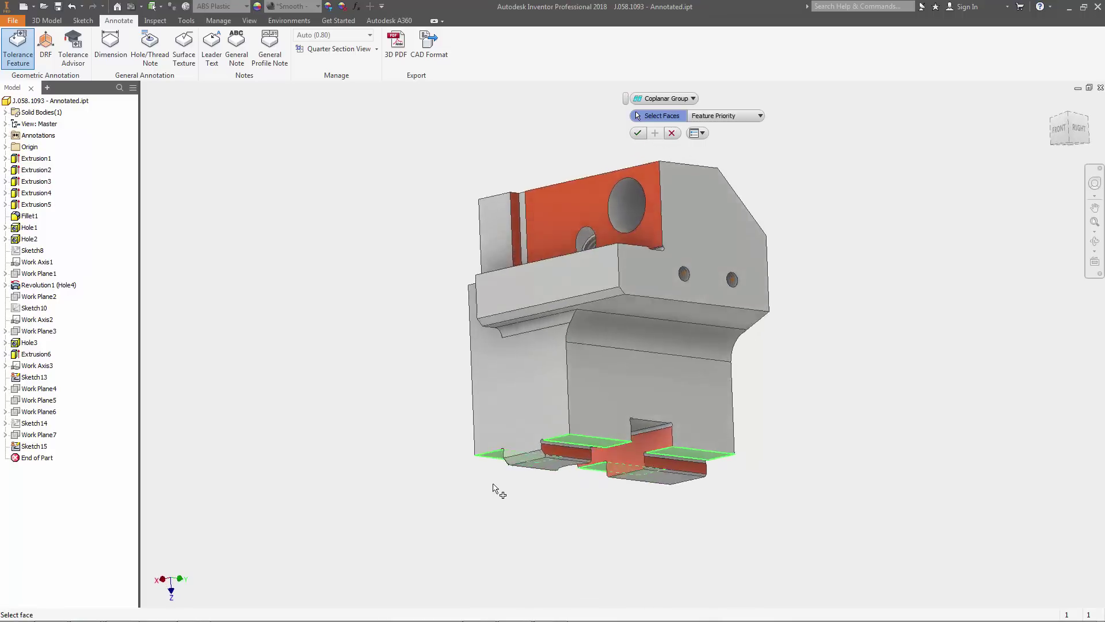
pyautogui.rightClick(457, 493)
pyautogui.click(452, 445)
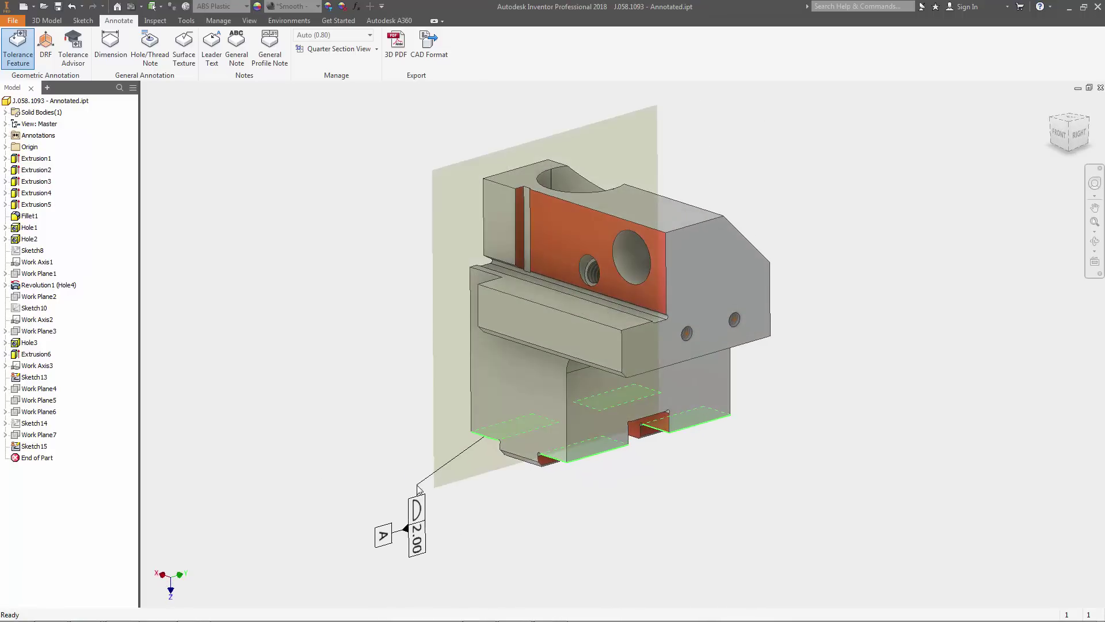
pyautogui.click(495, 420)
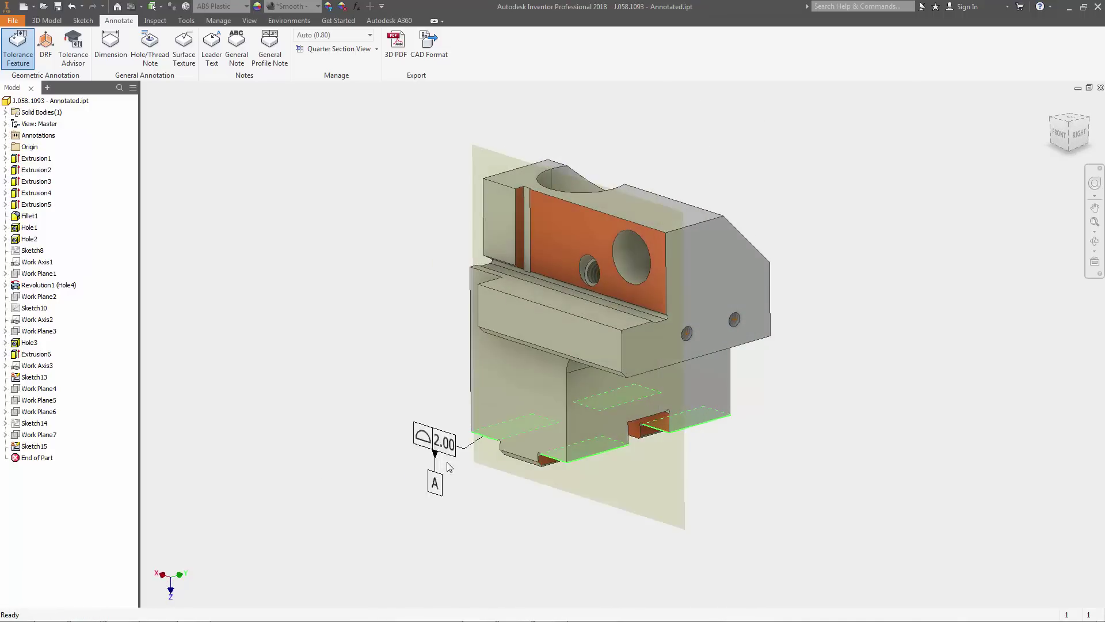
pyautogui.doubleClick(437, 503)
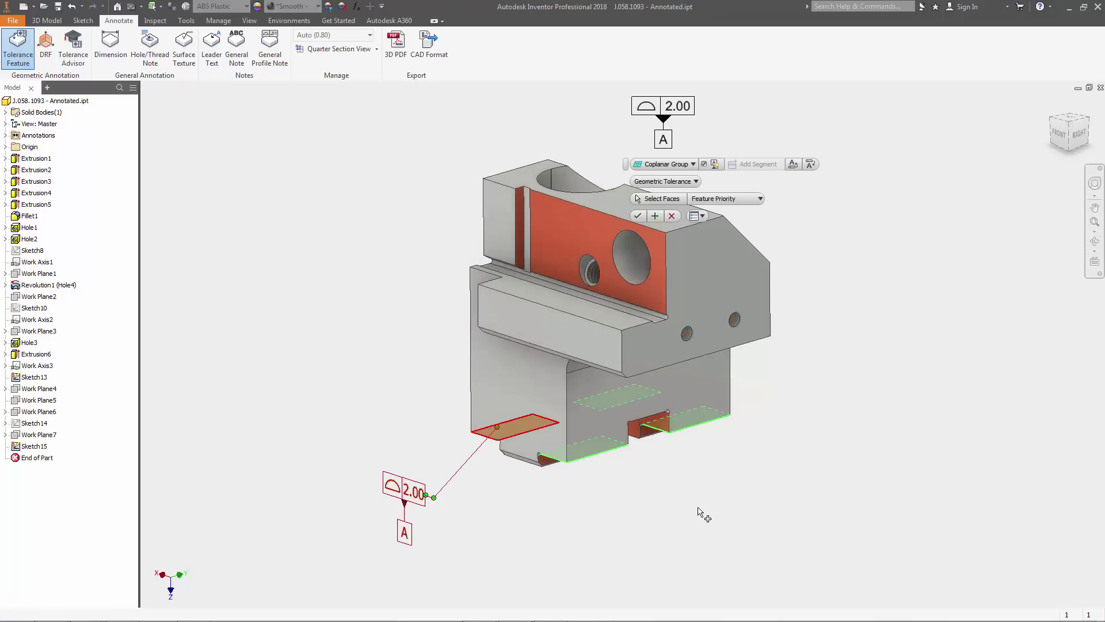
pyautogui.rightClick(686, 492)
# - Finish datum A, then annotate the bottom slot as a Slot-type 12.00 feature designated datum B
pyautogui.click(731, 491)
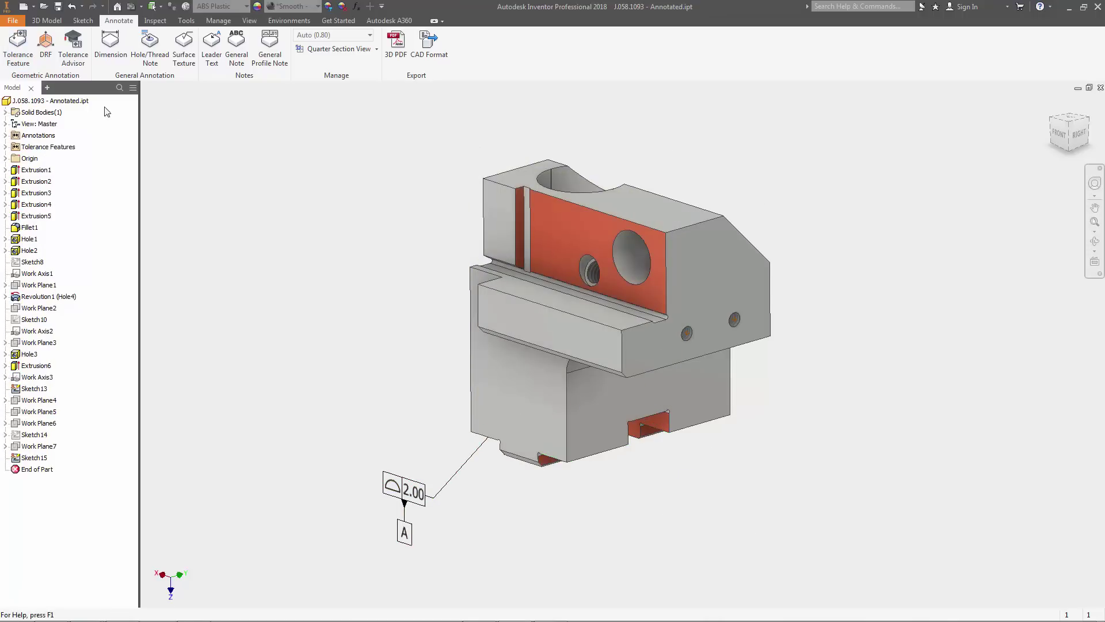
pyautogui.click(20, 67)
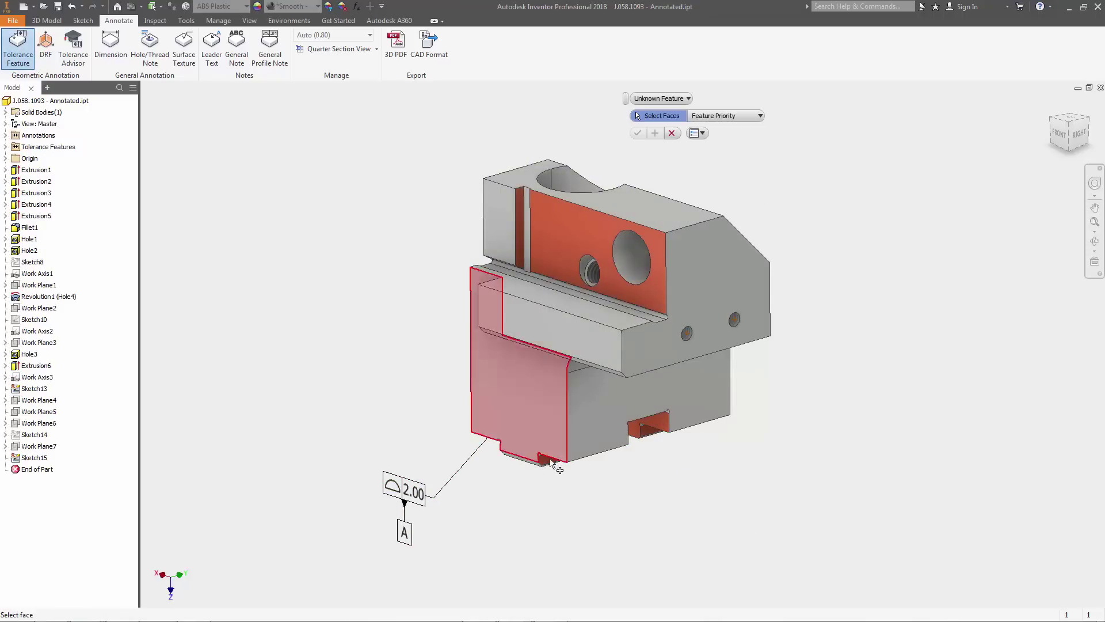
pyautogui.click(659, 427)
pyautogui.click(666, 98)
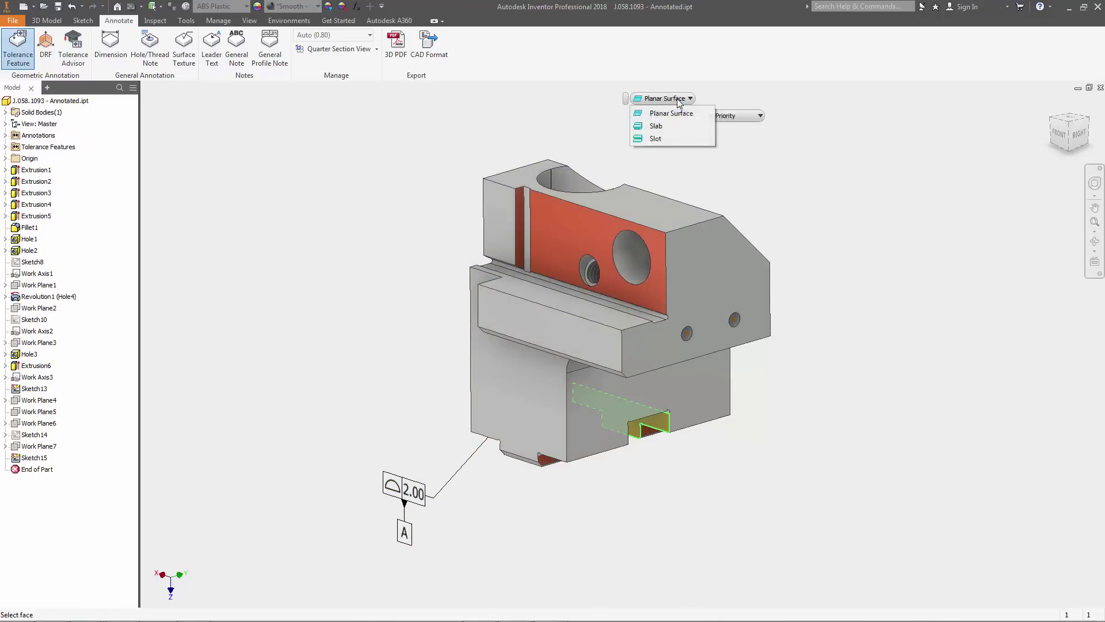
pyautogui.click(661, 137)
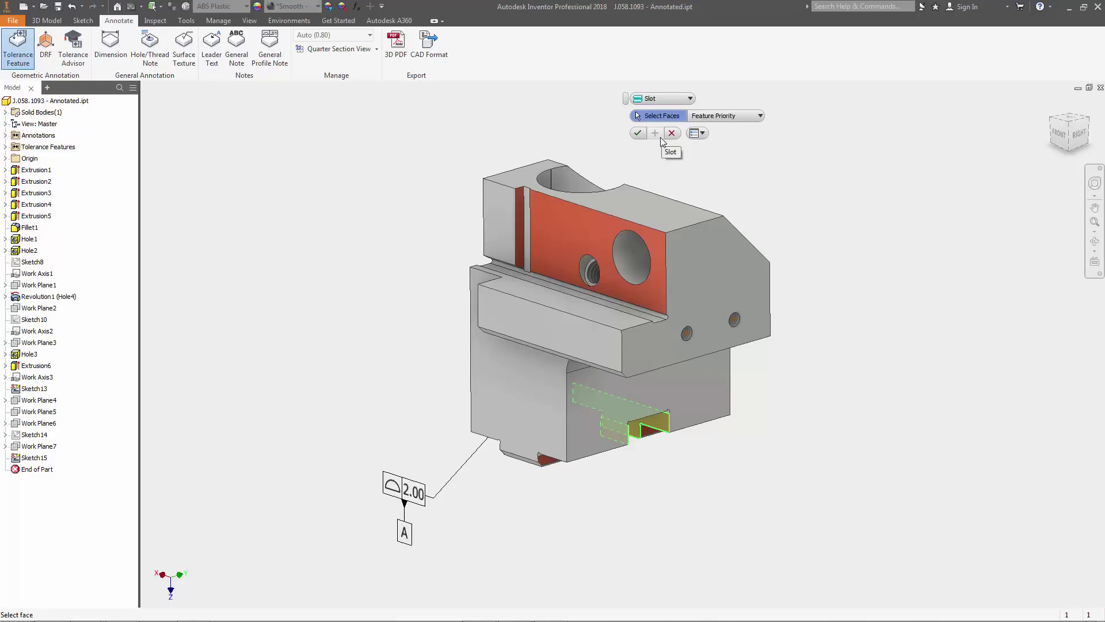
pyautogui.click(638, 133)
pyautogui.click(714, 377)
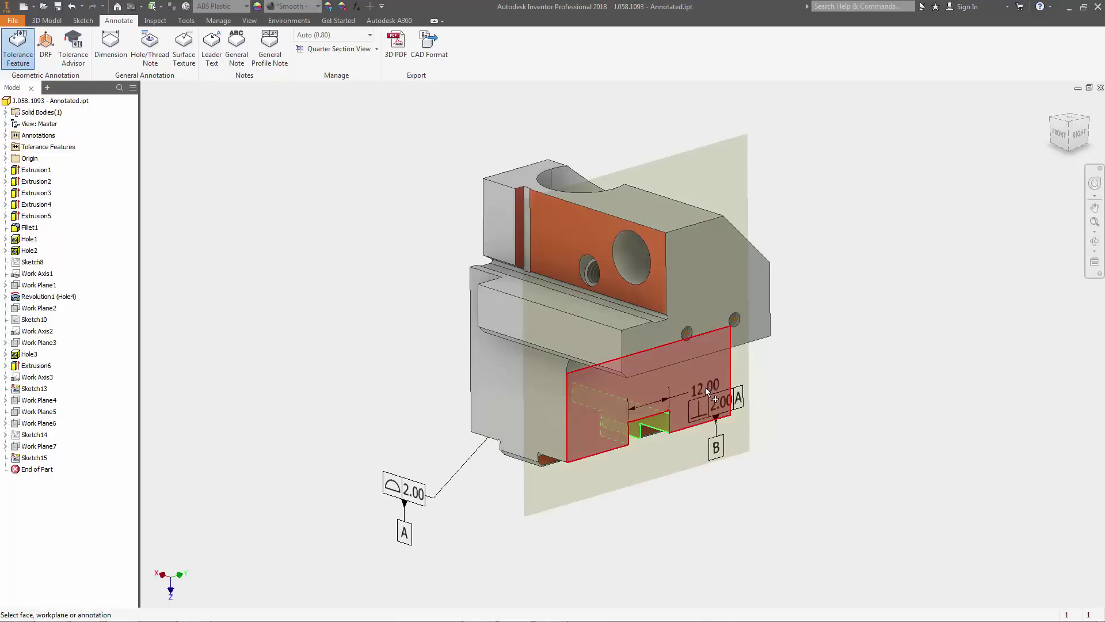
pyautogui.click(770, 453)
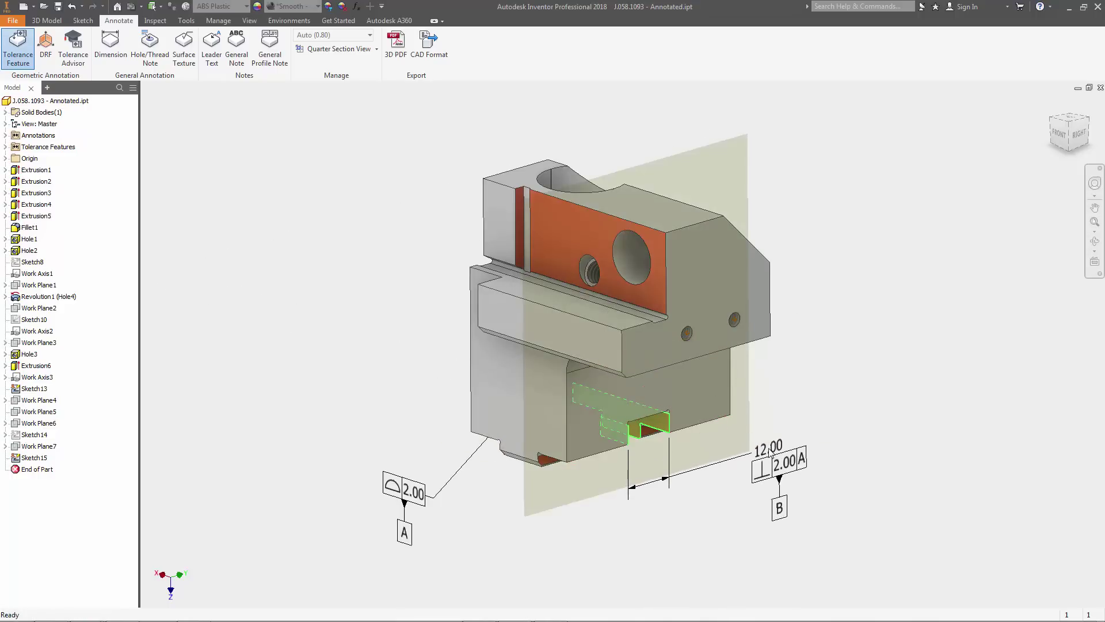
pyautogui.doubleClick(769, 454)
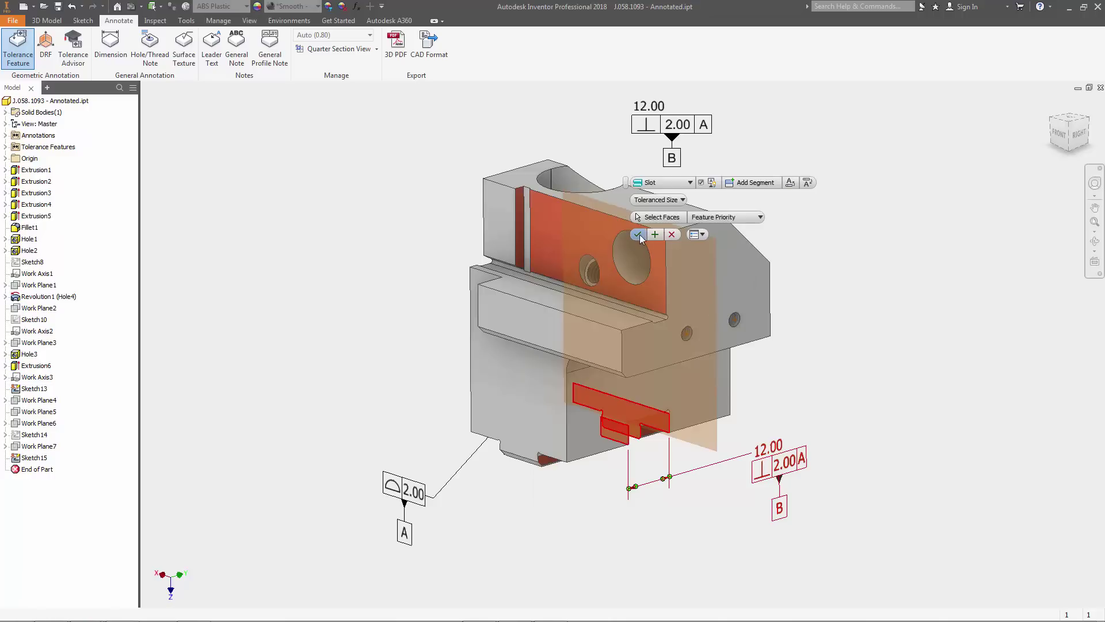
# - Finish the slot feature, then annotate the lower block as a Slab-type 12.000 g5 feature, datum C
pyautogui.click(638, 234)
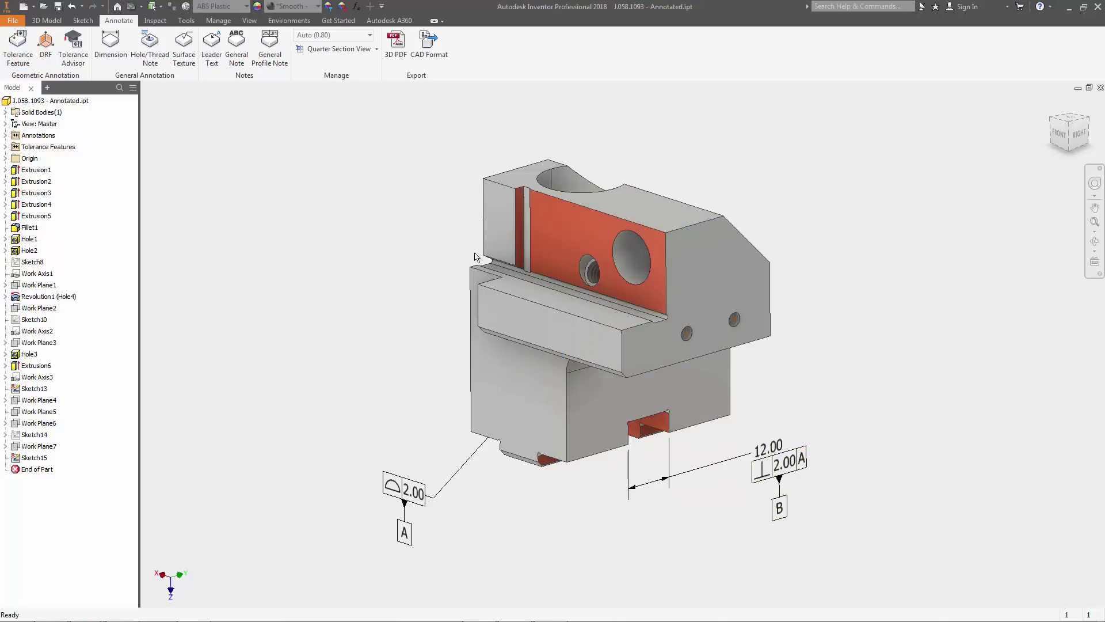
pyautogui.click(18, 47)
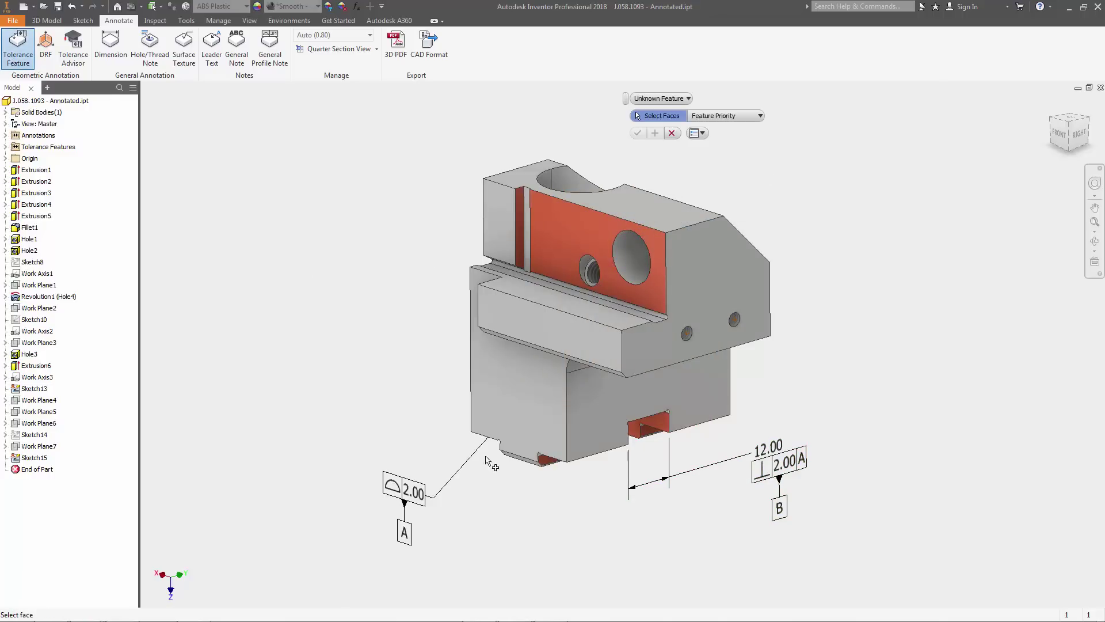
pyautogui.click(546, 464)
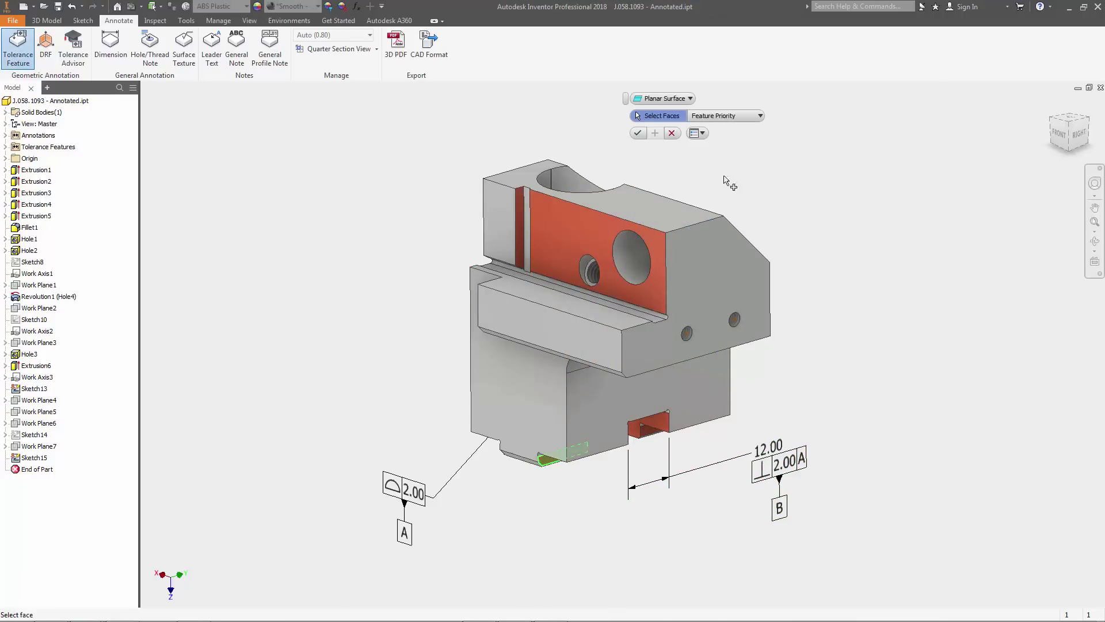
pyautogui.click(683, 99)
pyautogui.click(669, 128)
pyautogui.click(636, 133)
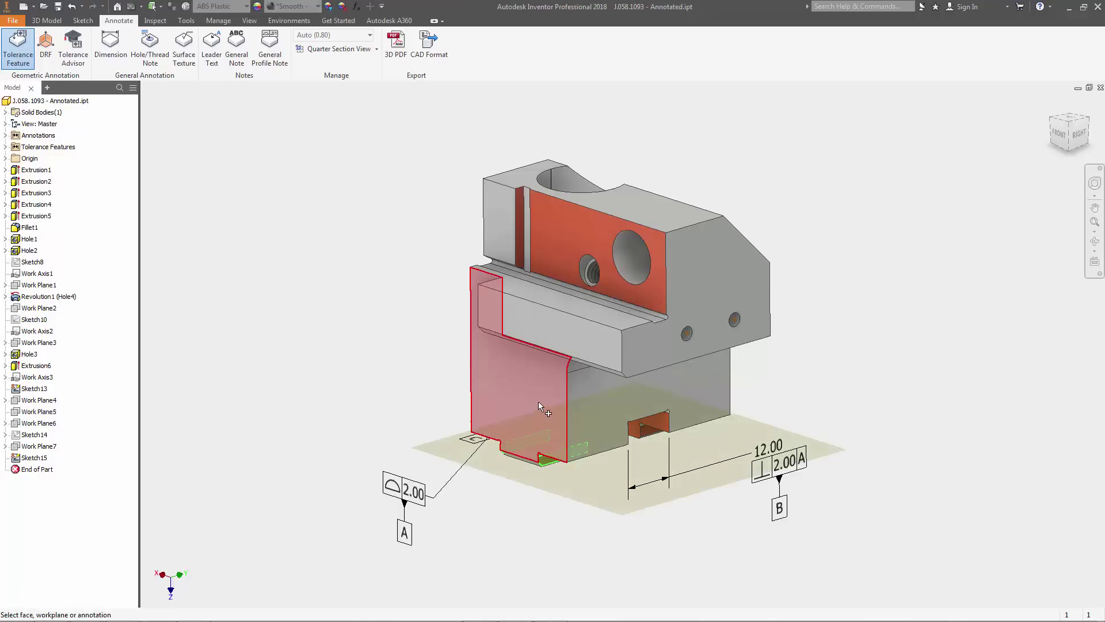
pyautogui.click(547, 421)
pyautogui.click(549, 521)
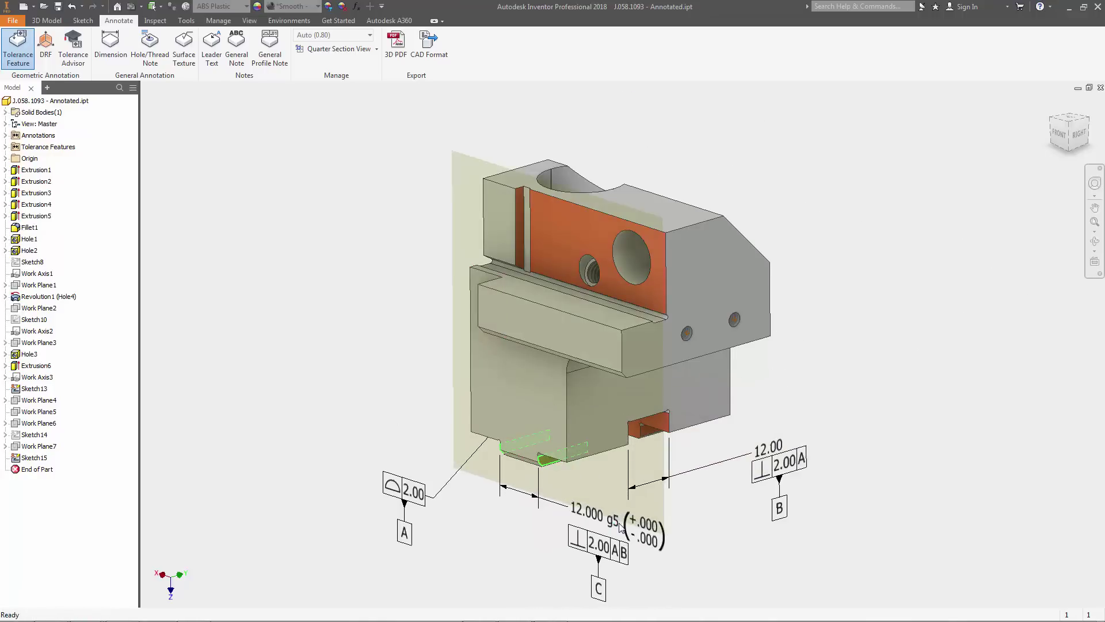
pyautogui.click(621, 529)
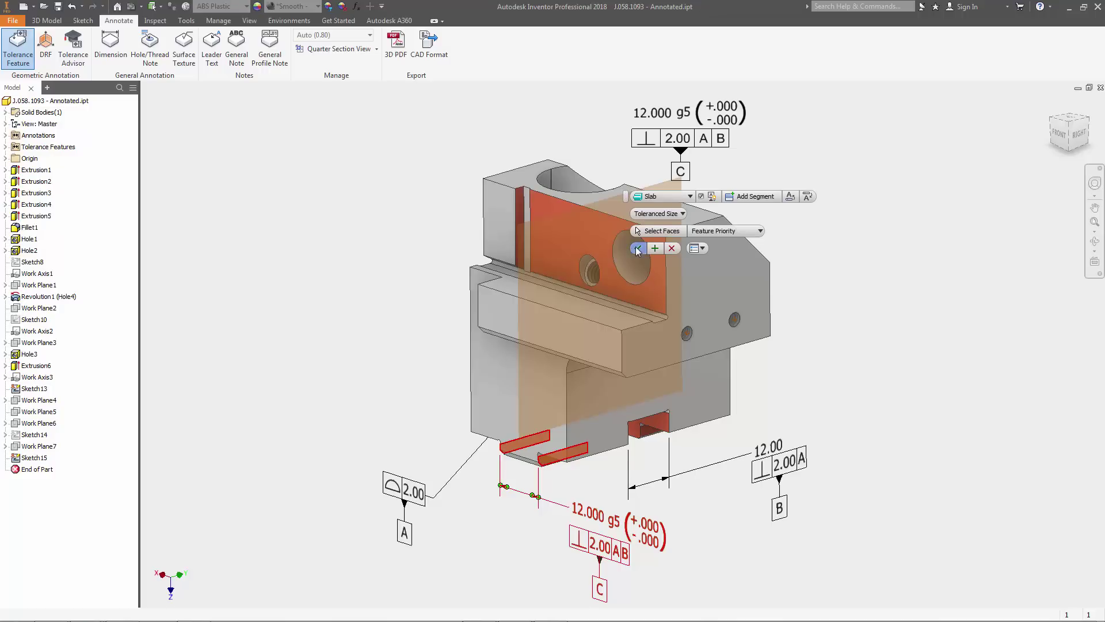
# - Finish the slab feature and review the tolerance report issues on Linear Dimension 56
pyautogui.click(637, 249)
pyautogui.click(74, 50)
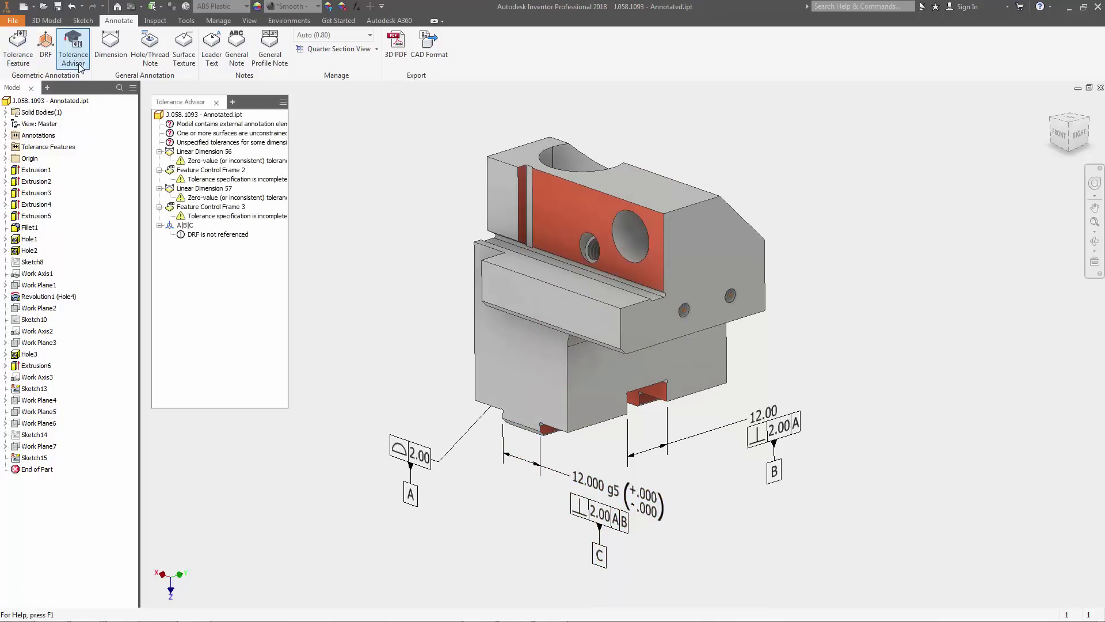
pyautogui.click(200, 152)
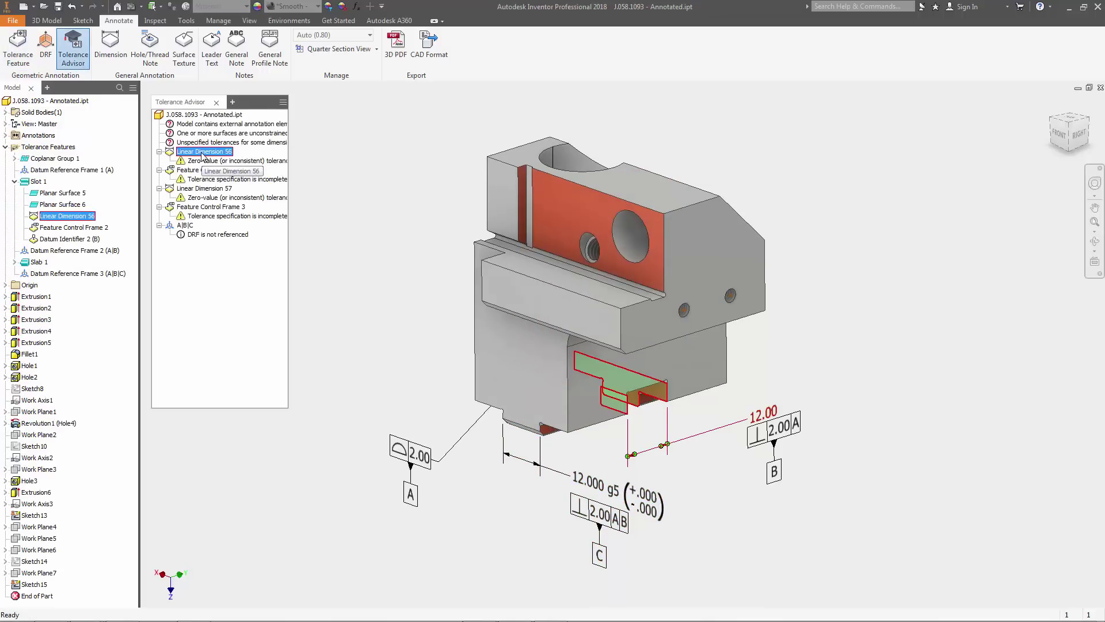
# - Change the 12.00 slot dimension to a limits-and-fits H7 tolerance
pyautogui.doubleClick(771, 420)
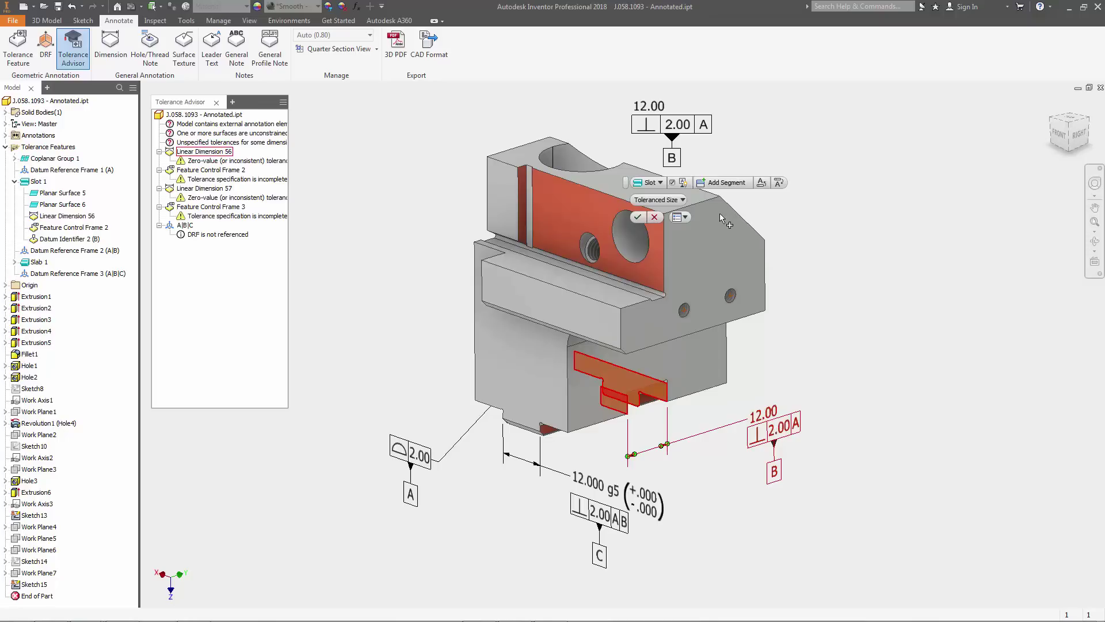
pyautogui.click(654, 107)
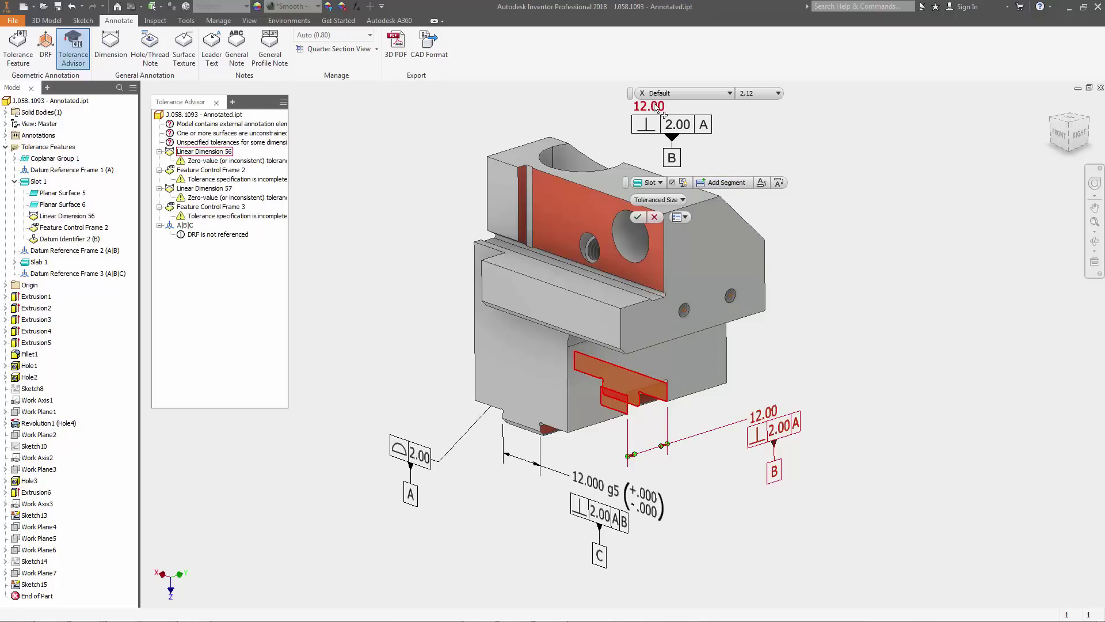
pyautogui.click(730, 93)
pyautogui.click(717, 234)
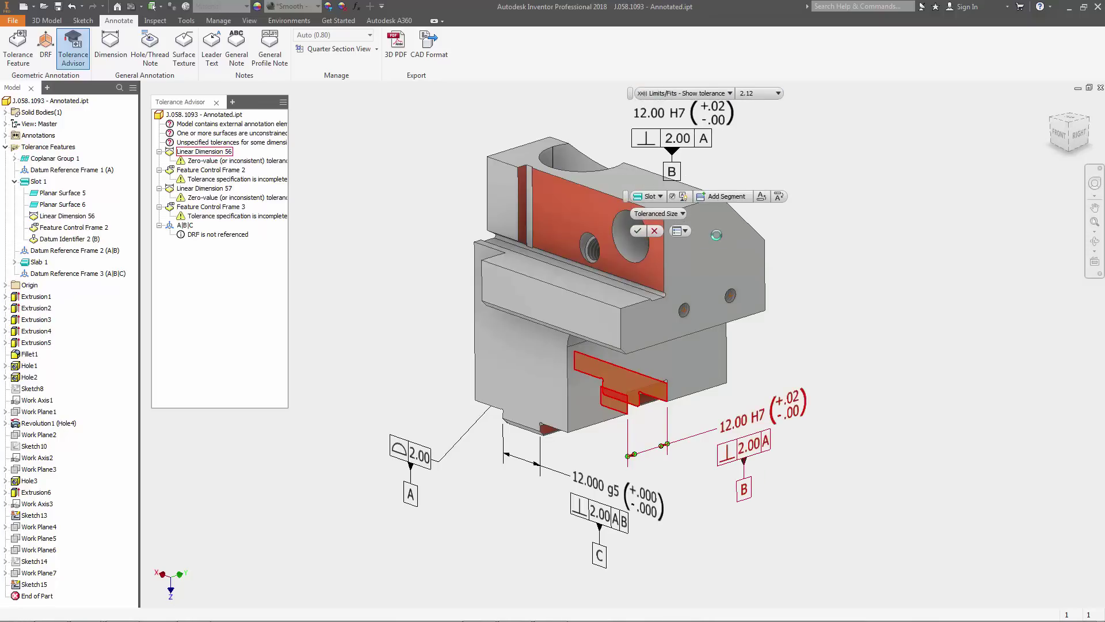
# - Apply maximum material condition to the 2.00 perpendicularity tolerance
pyautogui.click(692, 149)
pyautogui.click(752, 154)
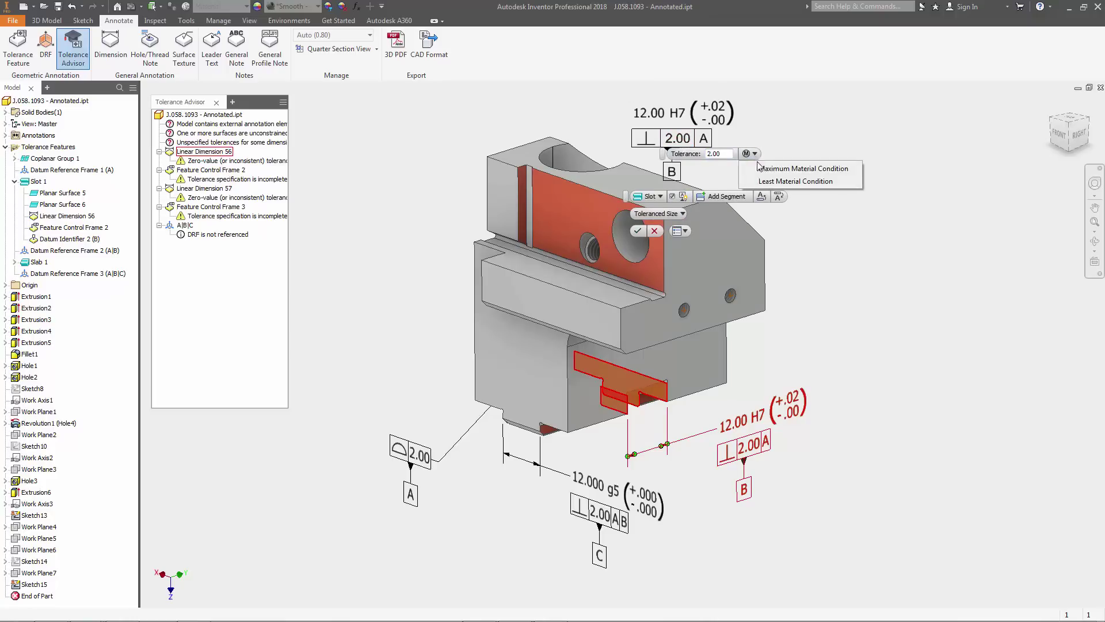
pyautogui.click(764, 170)
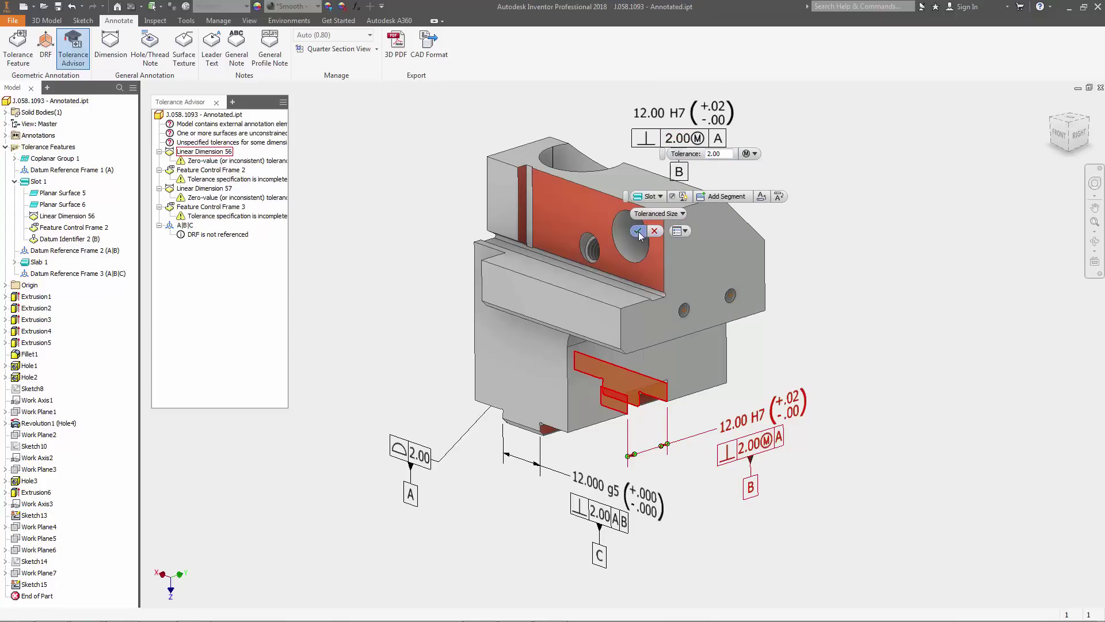
# - Confirm the frame edit and view the HOLE DETAIL (3), Corner Relief (2) and DETAIL A design views
pyautogui.click(639, 231)
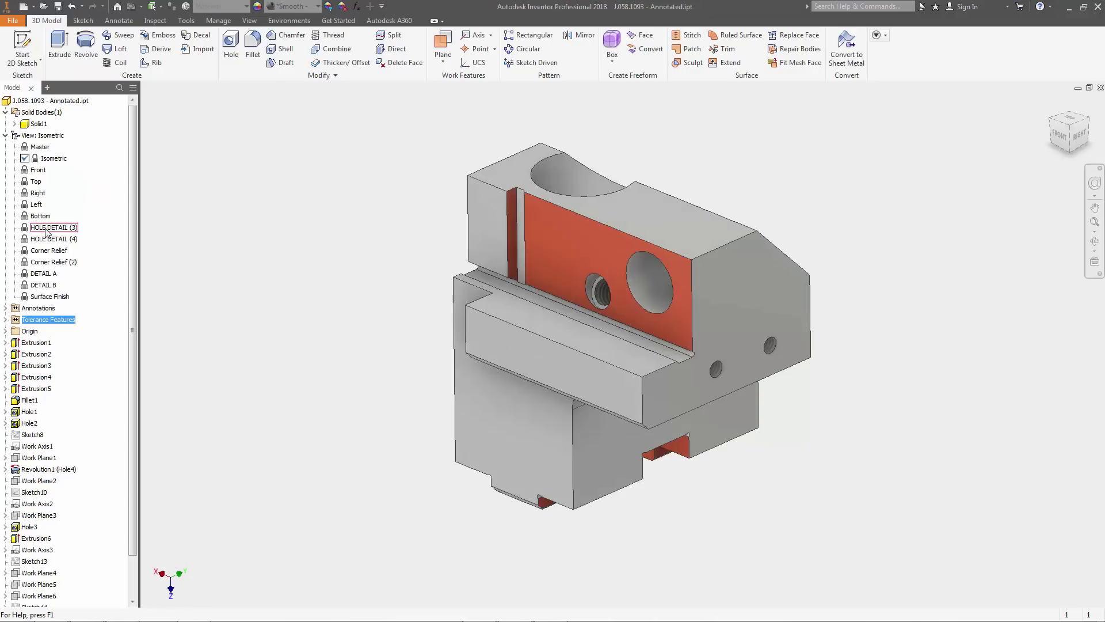
pyautogui.doubleClick(47, 228)
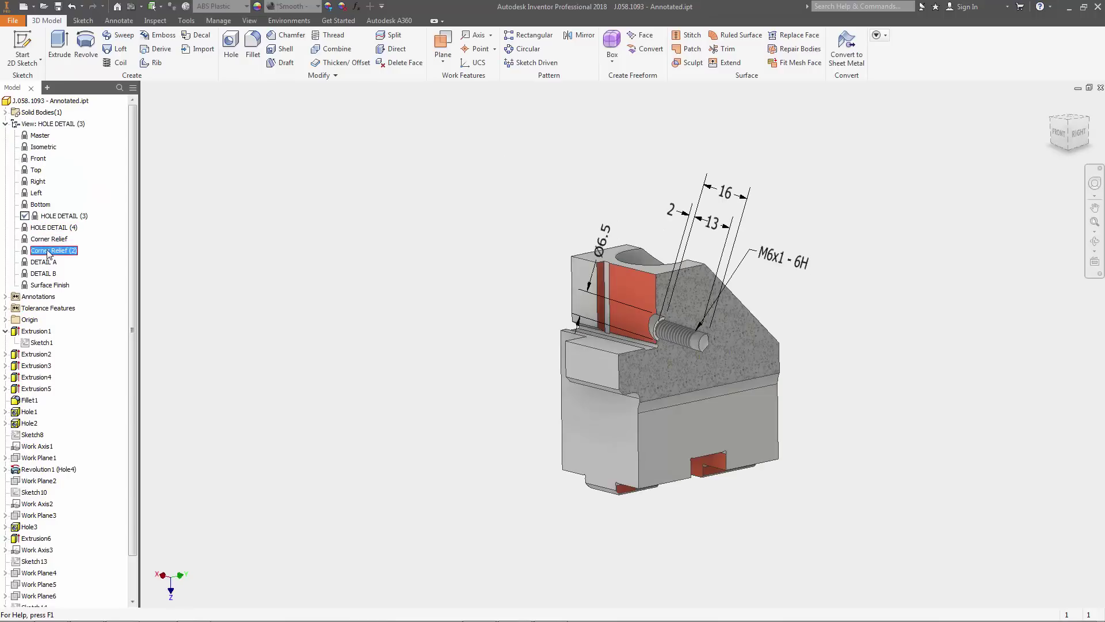
pyautogui.doubleClick(49, 251)
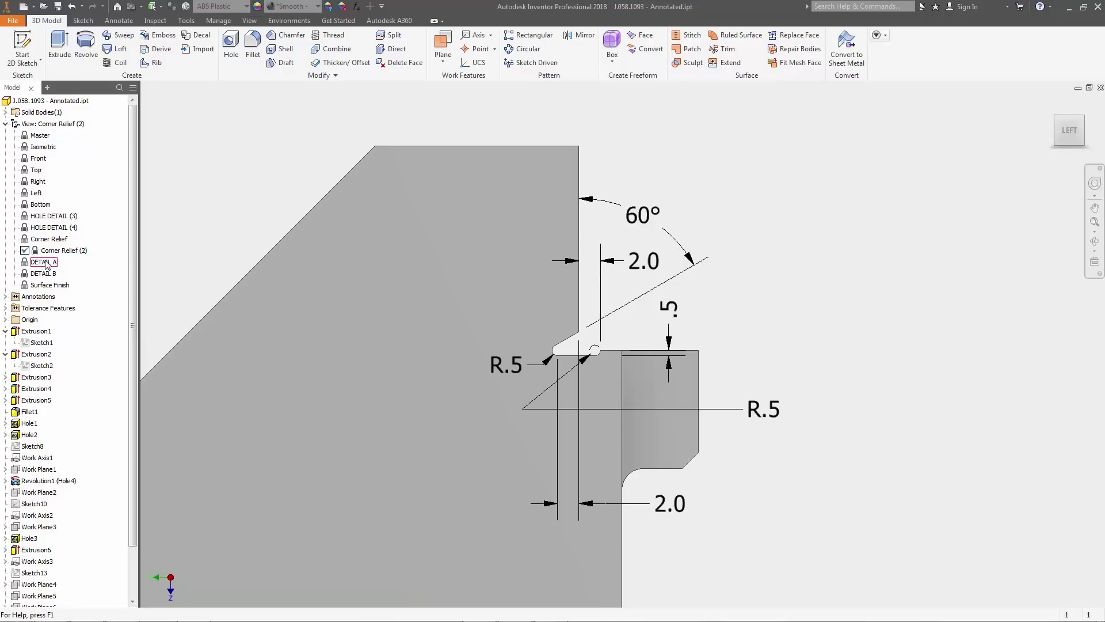
pyautogui.doubleClick(46, 263)
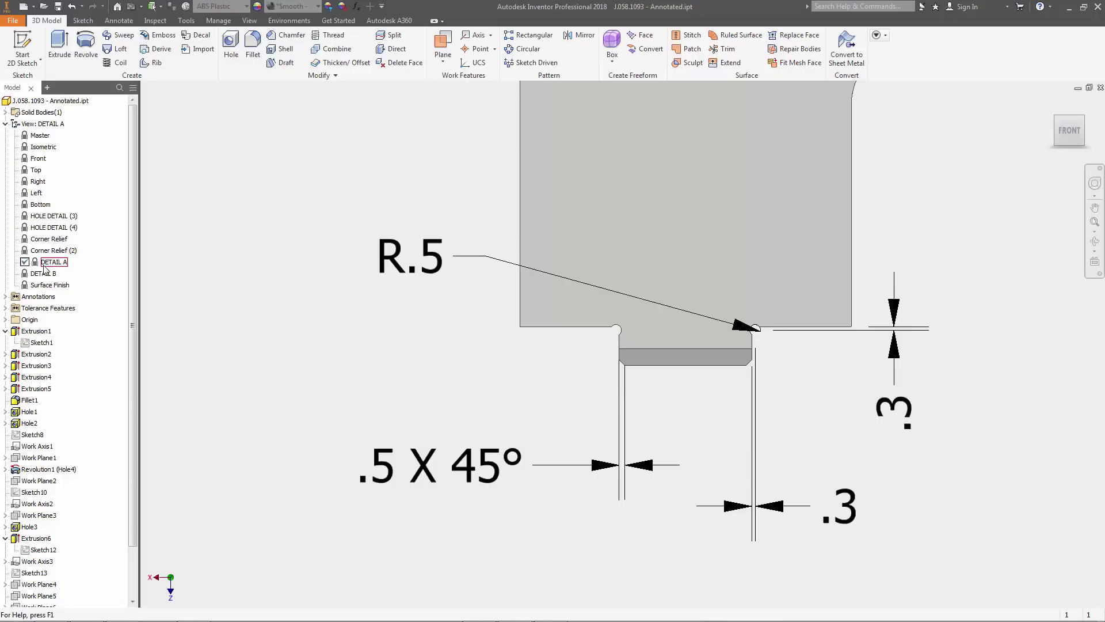
pyautogui.click(119, 20)
# - Publish the annotated part as a 3D PDF to the desktop, including all design views
pyautogui.click(395, 44)
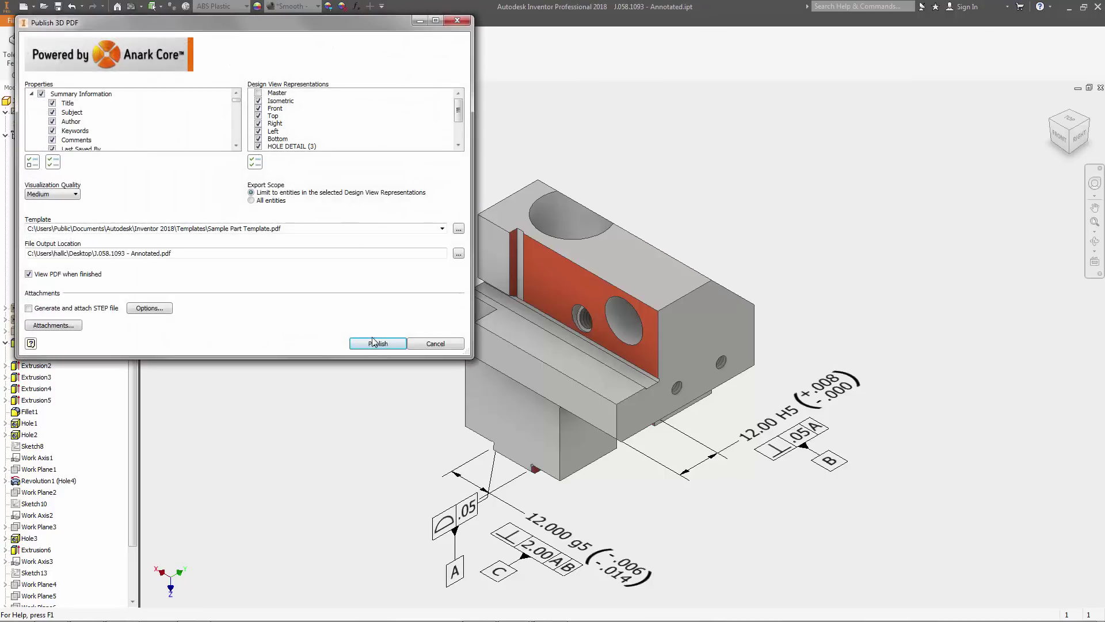
pyautogui.click(373, 343)
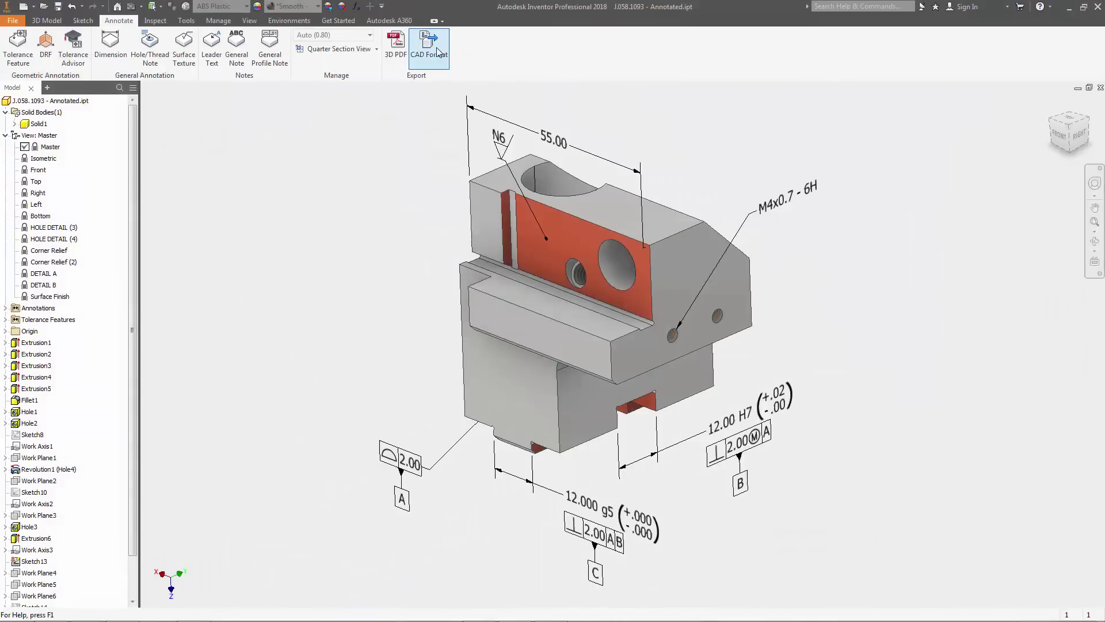
# - Save the part as a STEP file using the 242 Managed Model Based 3D Engineering protocol
pyautogui.click(439, 54)
pyautogui.click(575, 515)
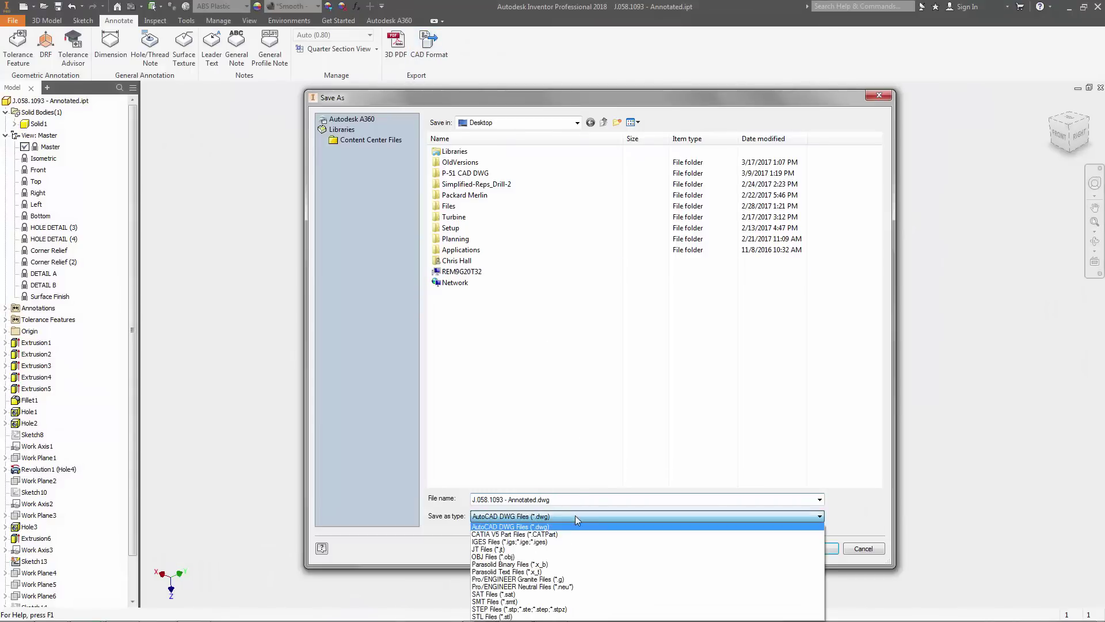
pyautogui.click(529, 610)
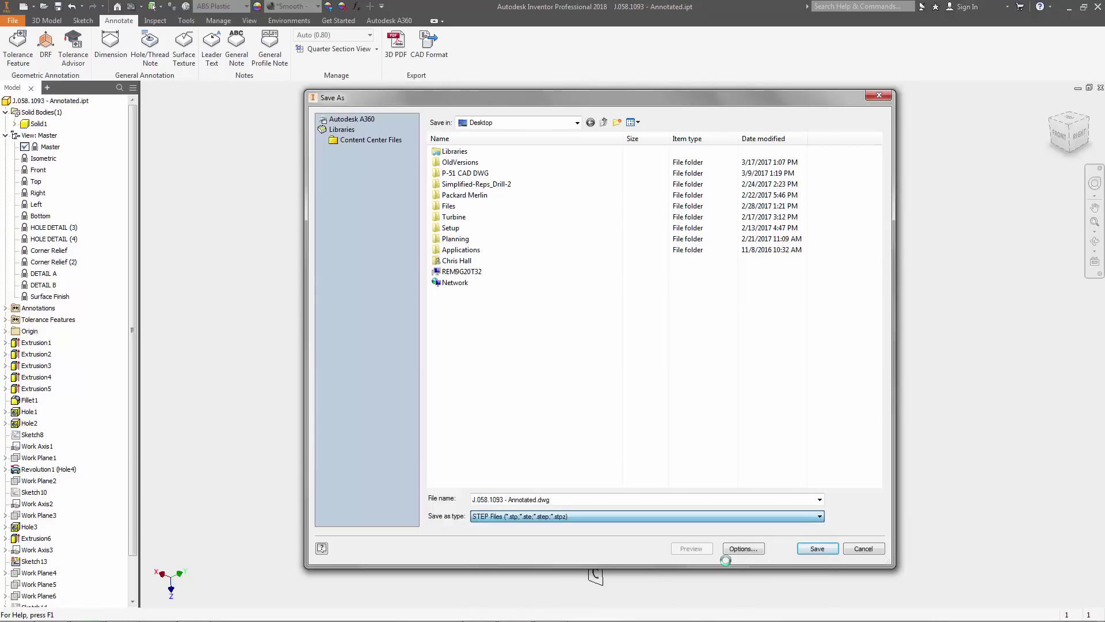
pyautogui.click(741, 549)
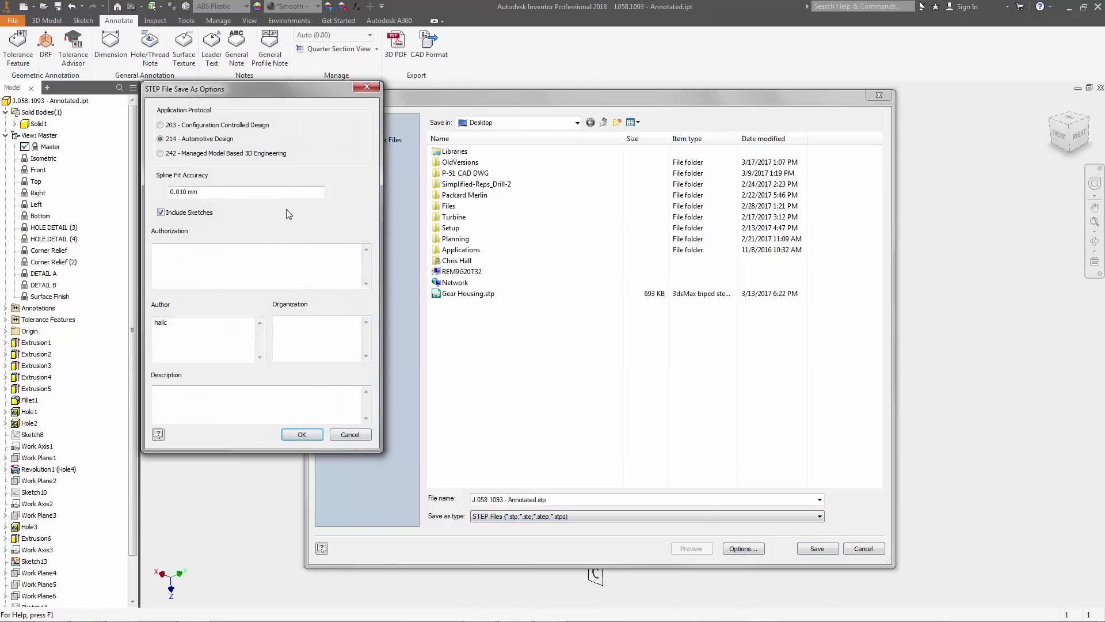
pyautogui.click(160, 152)
# - Create a new drawing with a 2:1 base view and projected top and right views
pyautogui.click(33, 8)
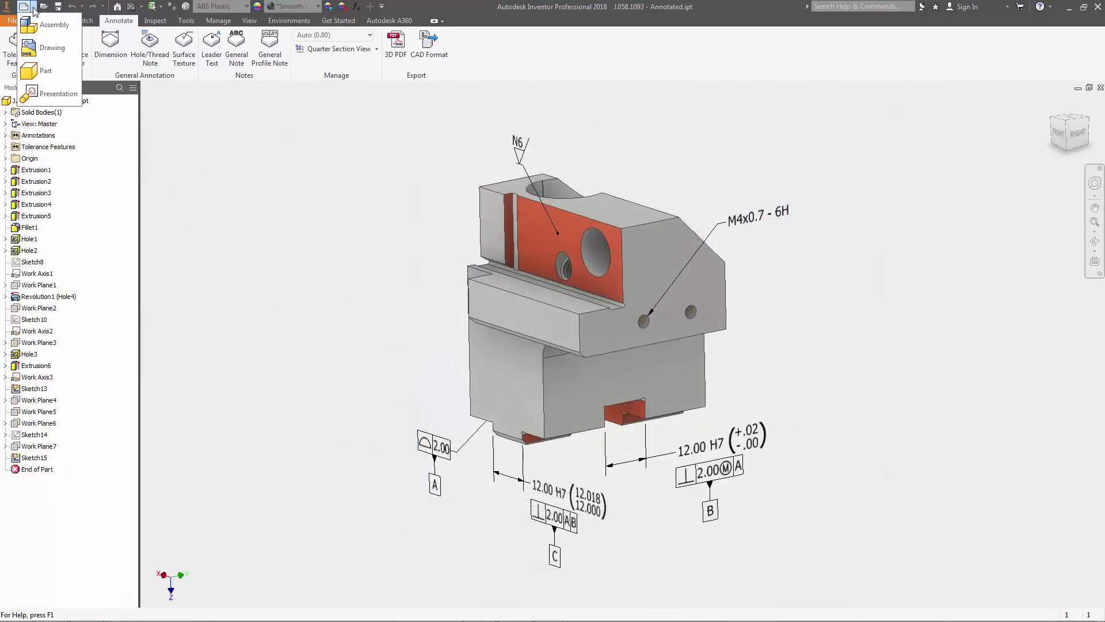
pyautogui.click(52, 47)
pyautogui.click(14, 43)
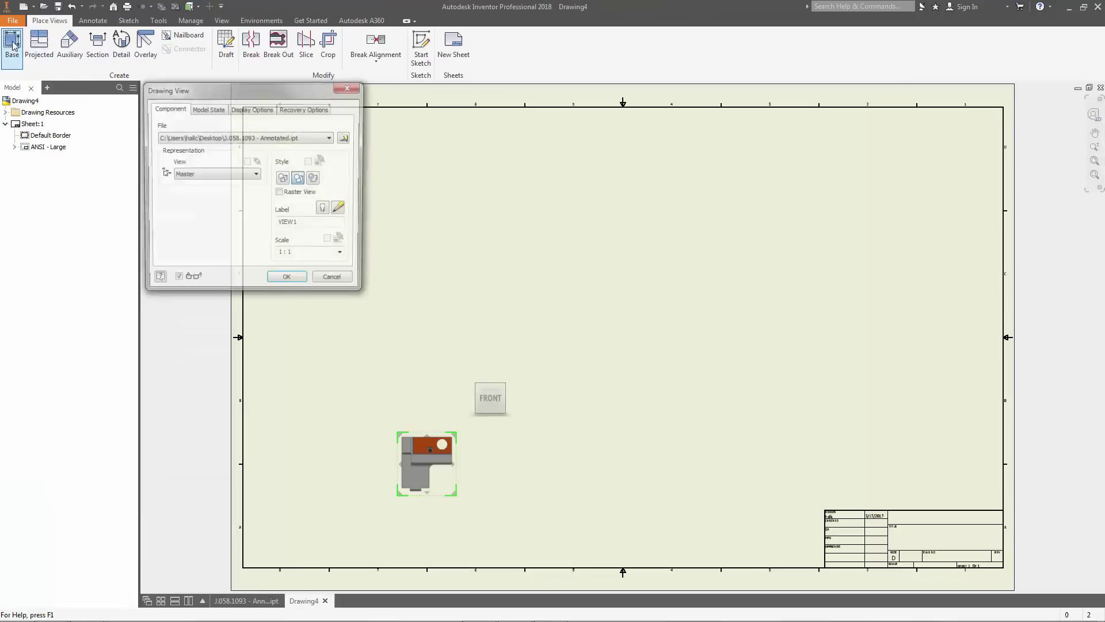
pyautogui.click(342, 255)
pyautogui.click(293, 291)
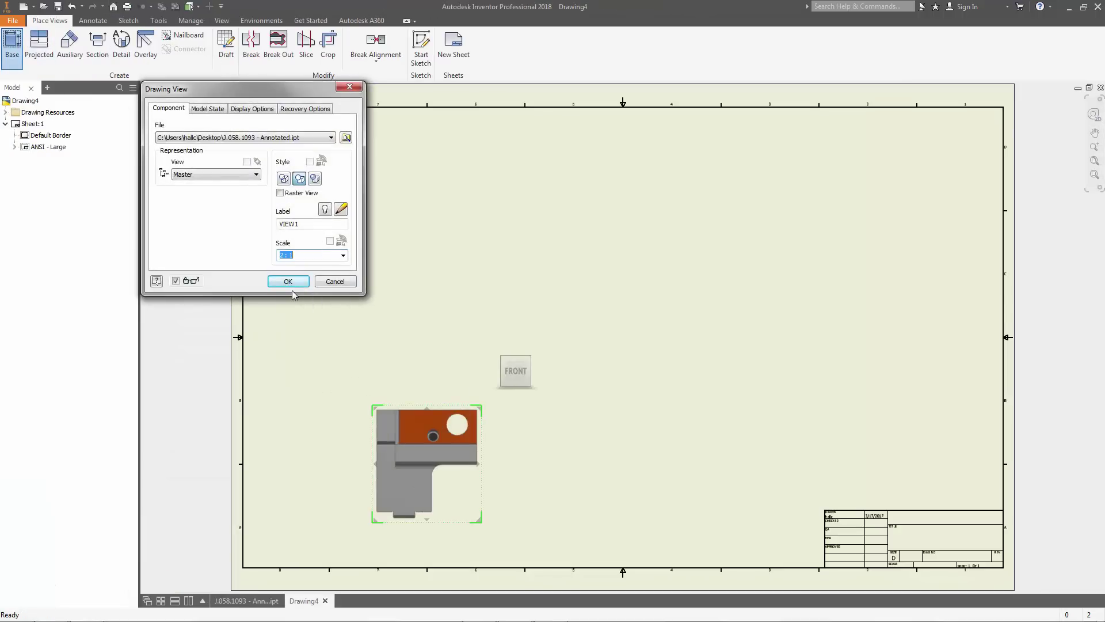
pyautogui.click(427, 267)
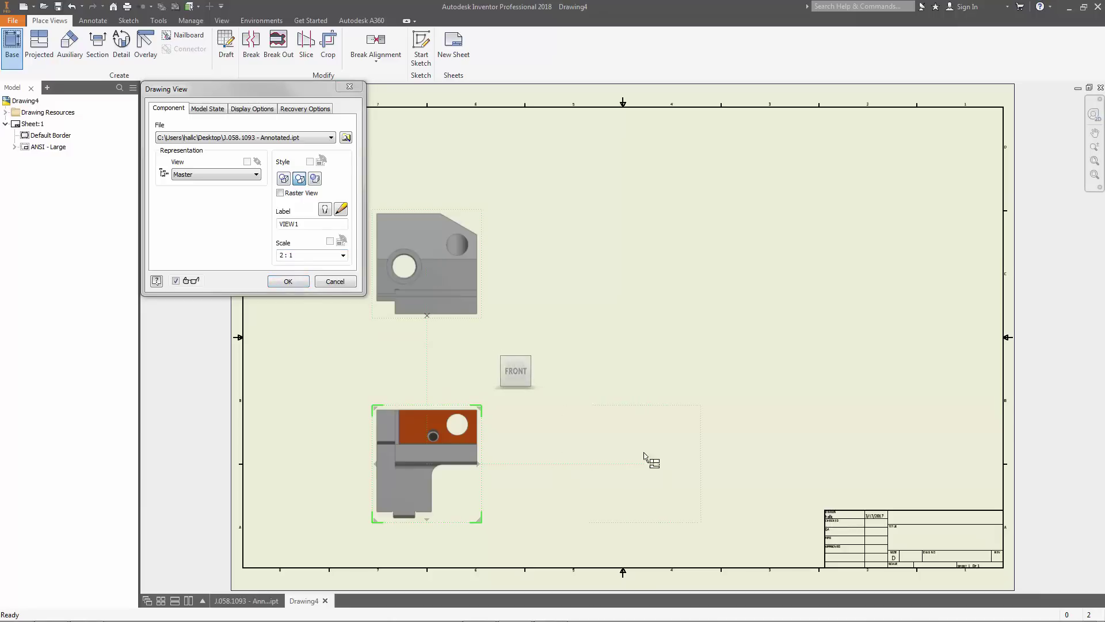
pyautogui.click(678, 459)
pyautogui.click(293, 288)
# - Reposition the views and retrieve the model's 3D annotations onto them
pyautogui.moveTo(484, 414); pyautogui.dragTo(510, 377)
pyautogui.scroll(2, 473, 482)
pyautogui.rightClick(466, 445)
pyautogui.click(457, 278)
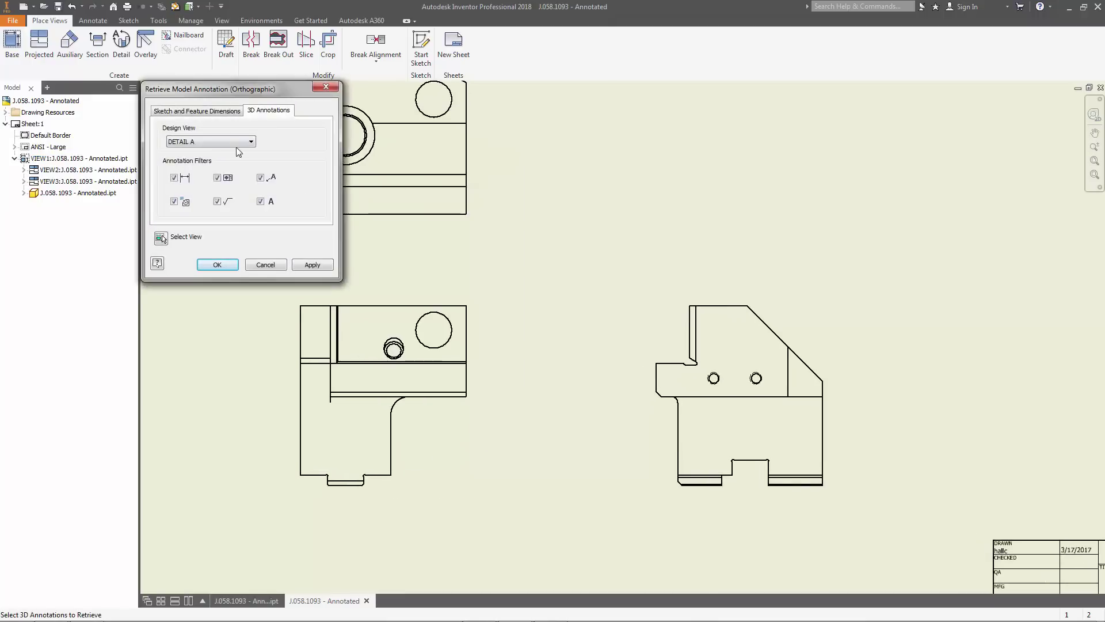
pyautogui.click(308, 267)
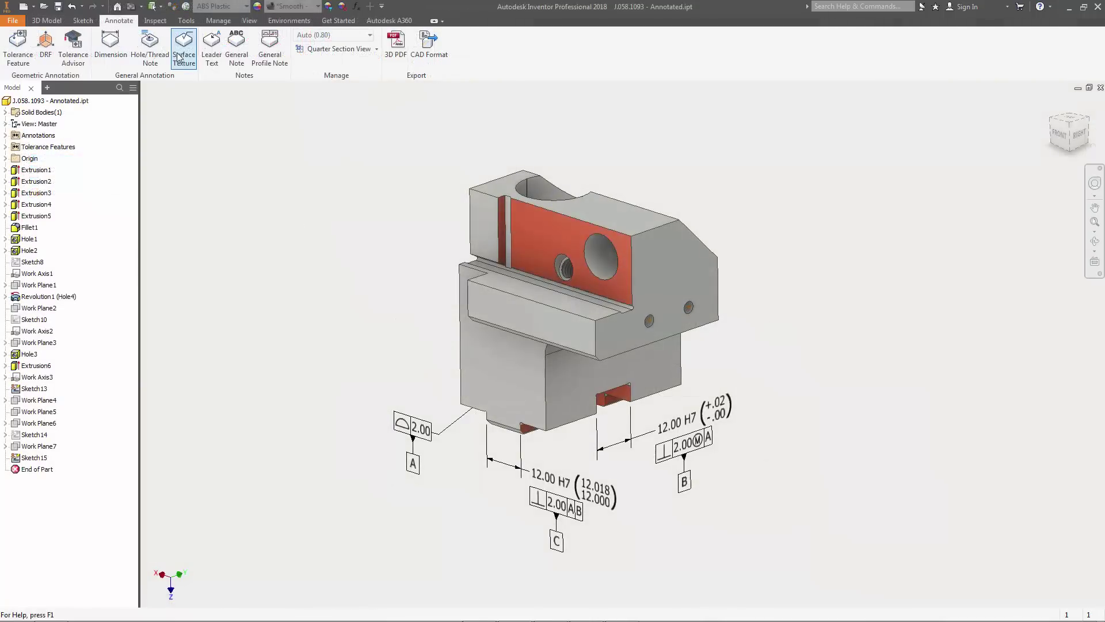
# - Attach an N6 material-removal-required surface texture symbol to the orange face
pyautogui.click(182, 58)
pyautogui.click(532, 231)
pyautogui.click(500, 156)
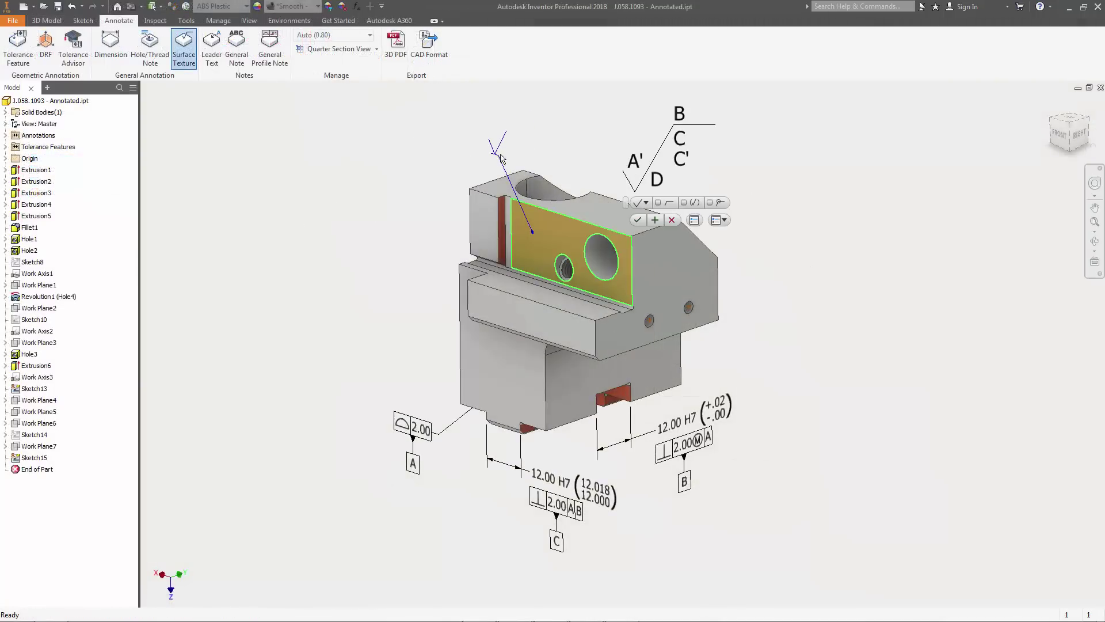
pyautogui.click(646, 202)
pyautogui.click(682, 230)
pyautogui.click(637, 158)
pyautogui.write('N6')
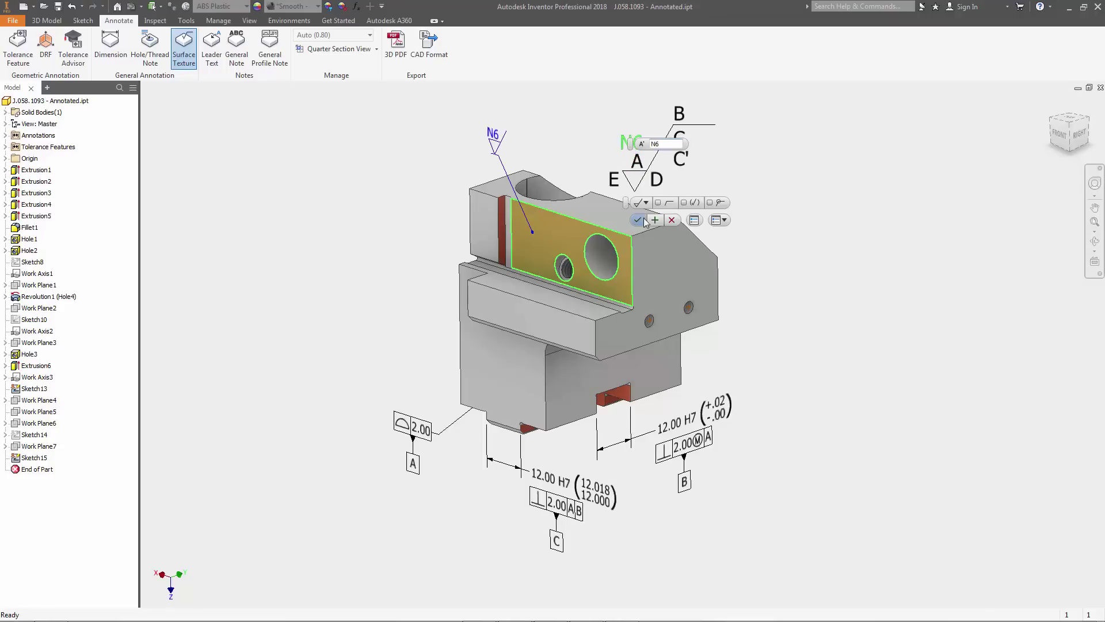
pyautogui.click(637, 220)
# - Add an M4x0.7-6H thread note to the small side hole and return to the home view
pyautogui.click(150, 48)
pyautogui.click(649, 319)
pyautogui.click(718, 209)
pyautogui.rightClick(764, 292)
pyautogui.click(795, 320)
pyautogui.press('F6')
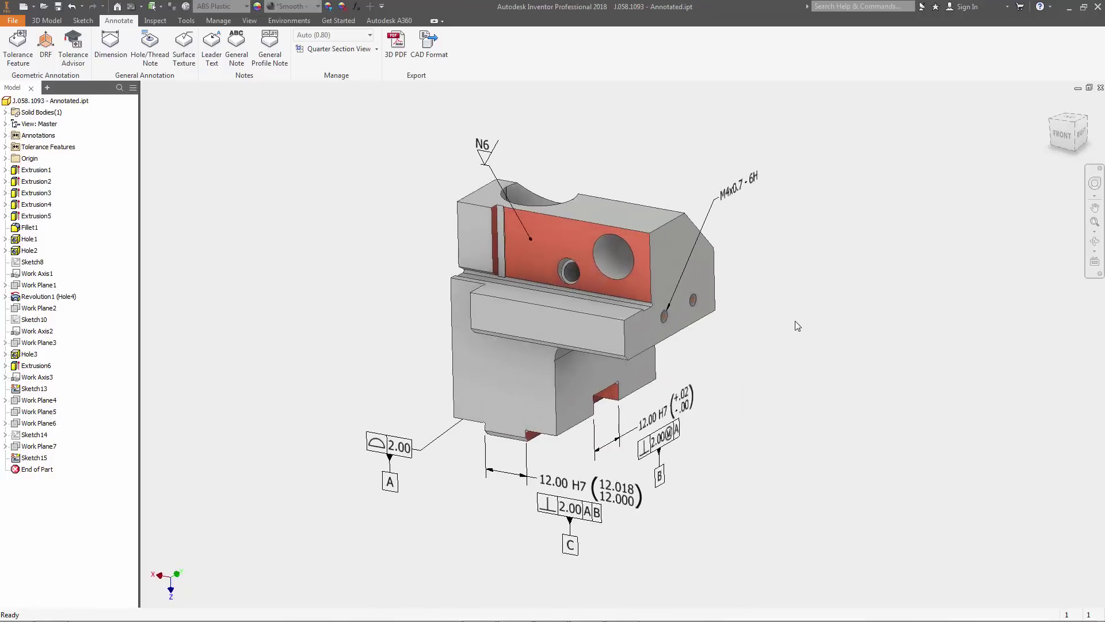